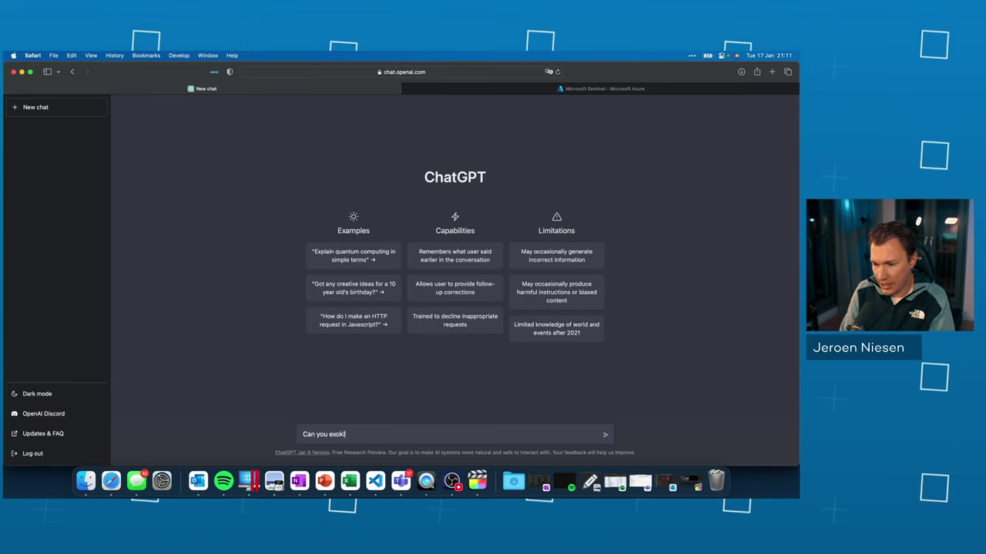
- Ask ChatGPT "Can you explain the following KQL query?" with the query "AzureActivity | limit 100" on separate lines below, and send it
type("n th")
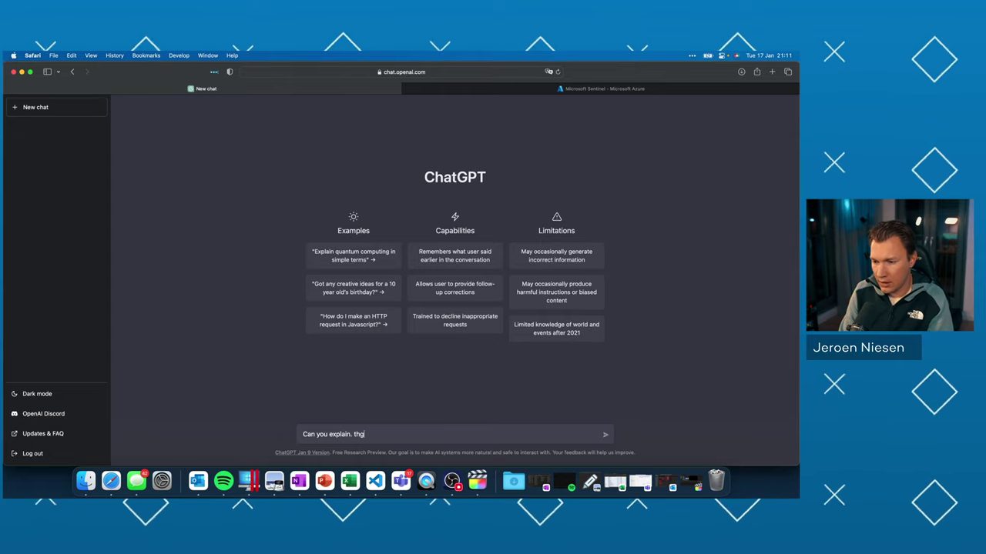
type("e f")
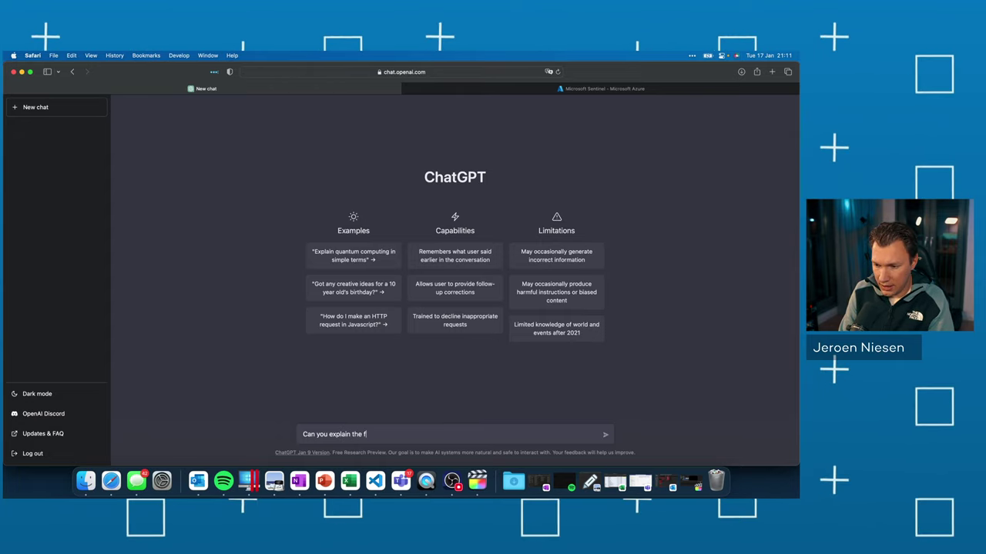
type("ollow")
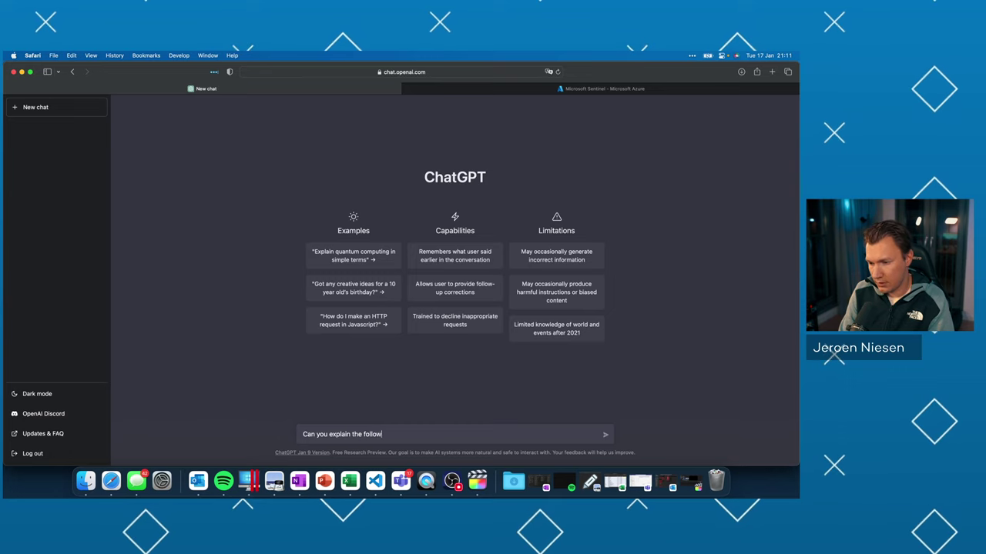
type("ing KQL query")
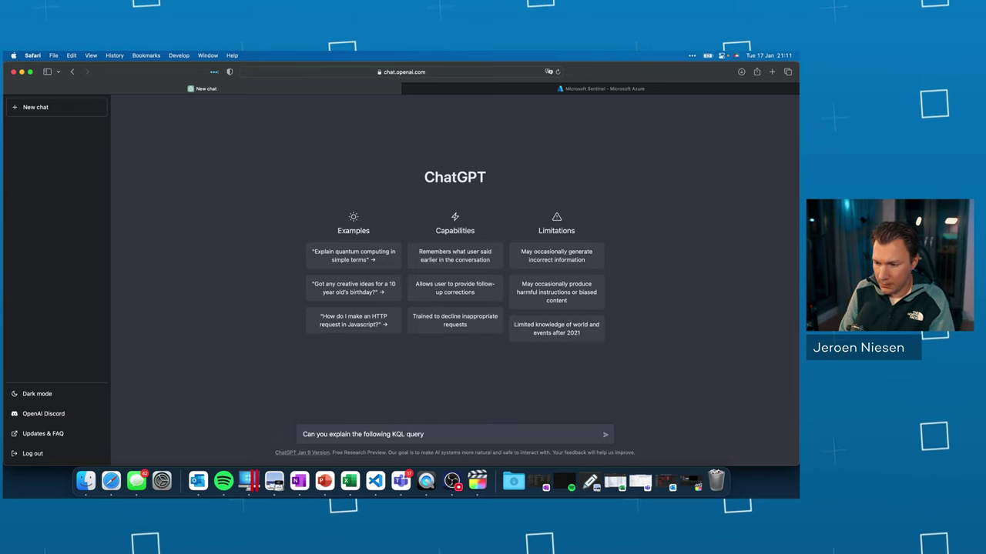
type("?")
key("shift+Return")
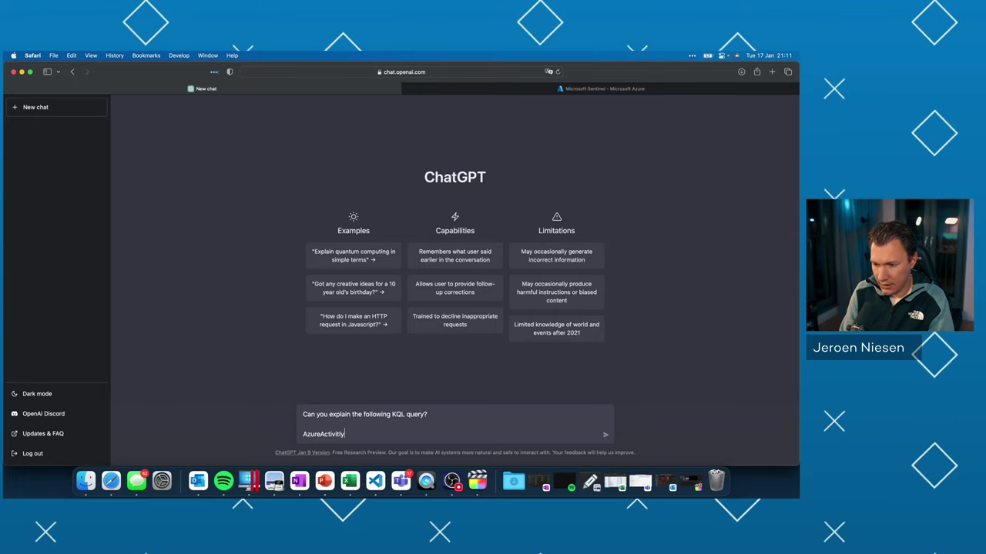
type("AzureActivity")
key("shift+Return")
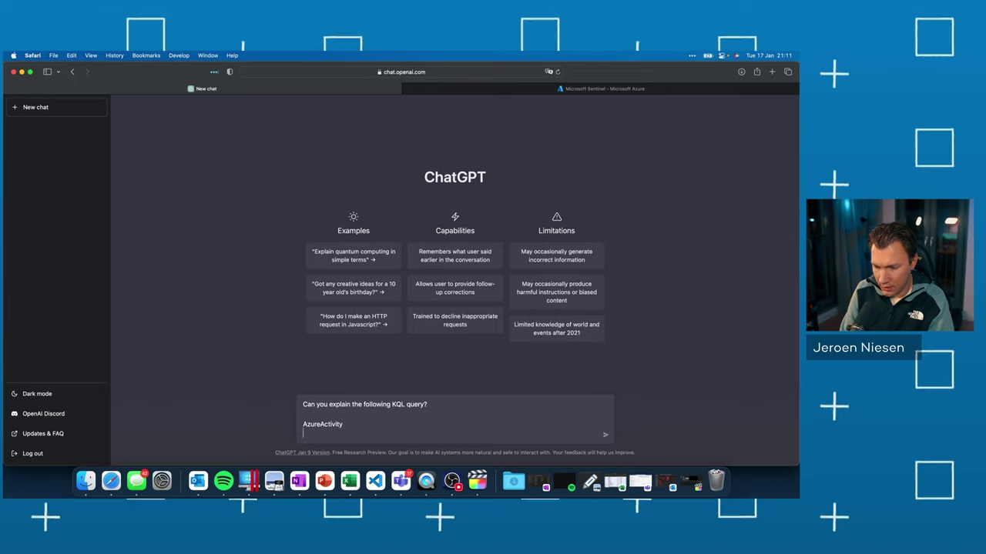
type("| limit 100")
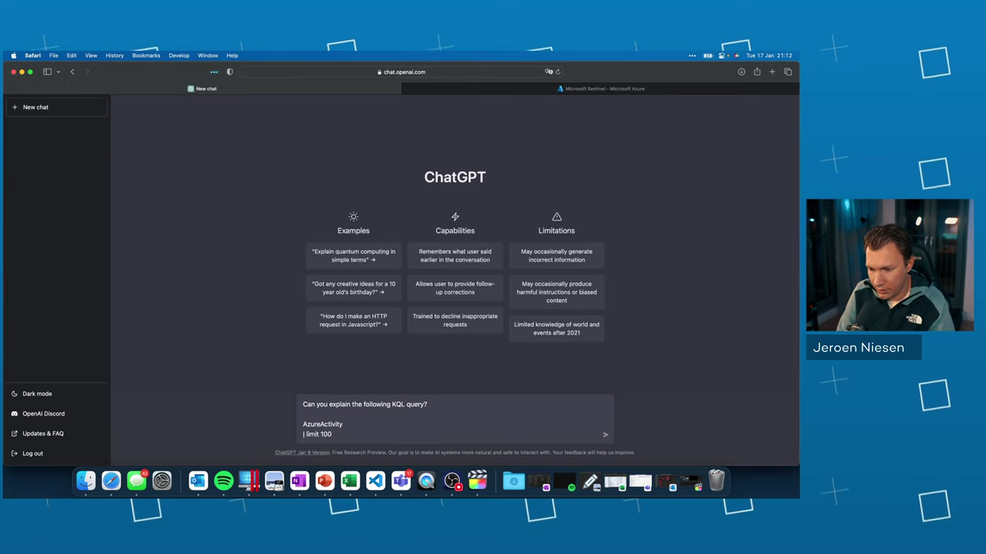
key("Return")
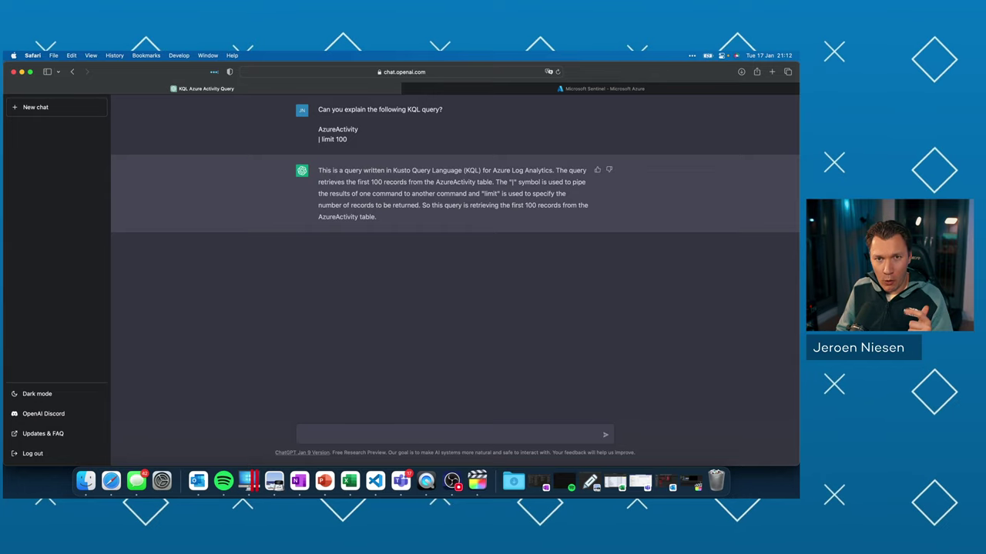
- In Microsoft Sentinel Analytics, start a rule from the template "Guest accounts added in AAD Groups other than the ones specified" and copy its rule query
left_click(470, 90)
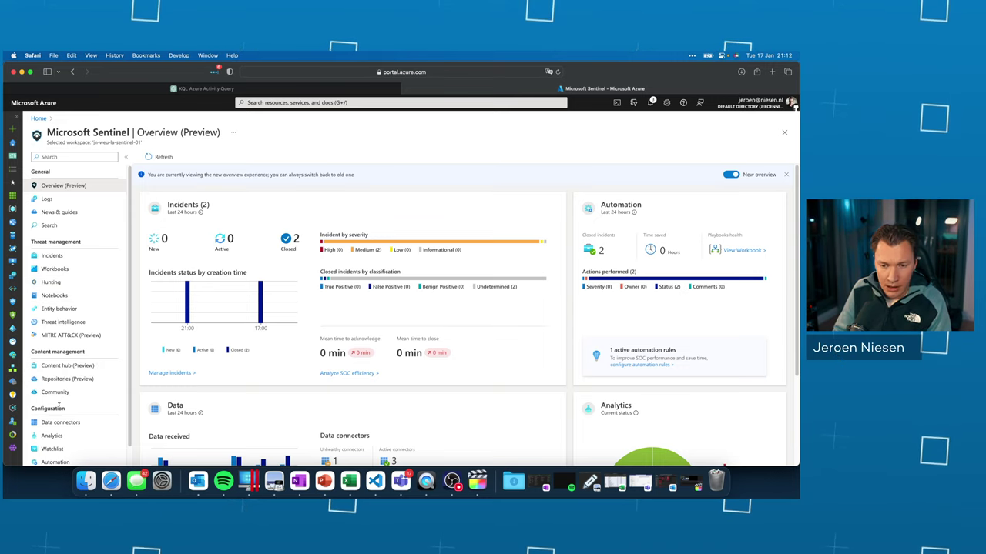
left_click(51, 437)
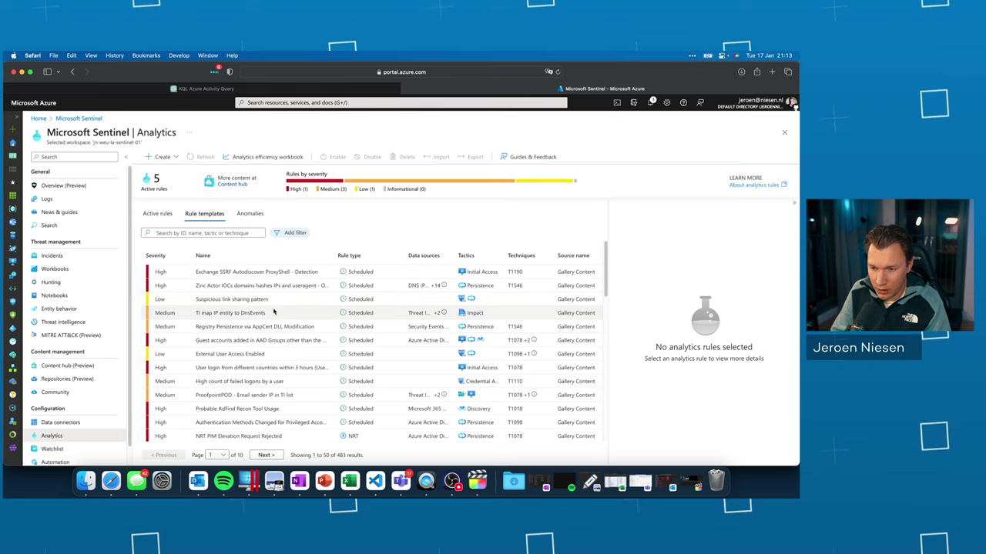
left_click(276, 342)
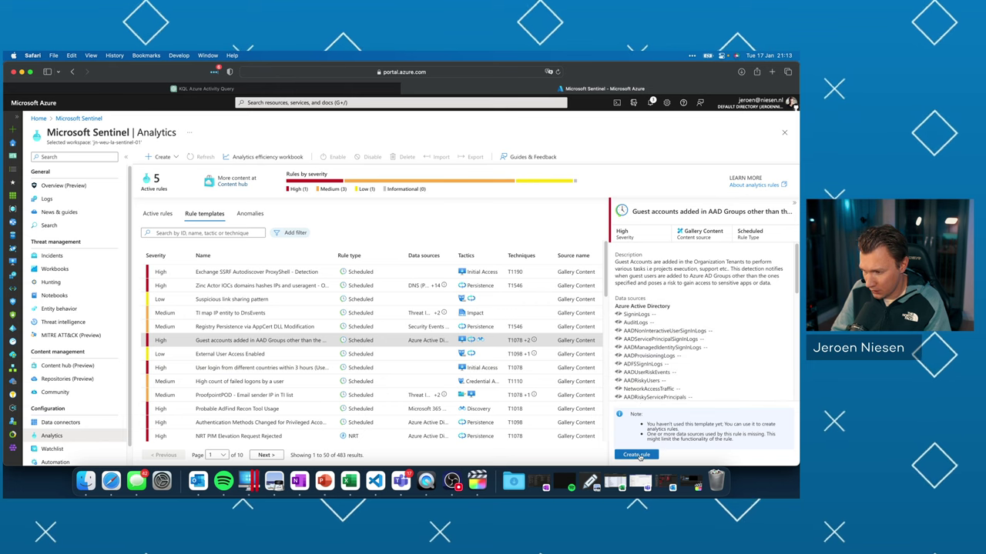
double_click(387, 331)
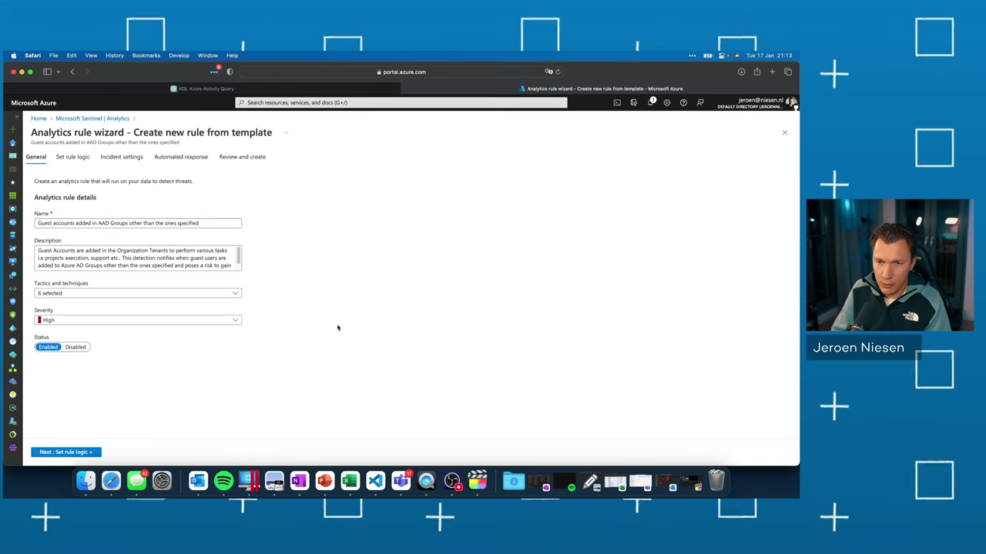
left_click(62, 160)
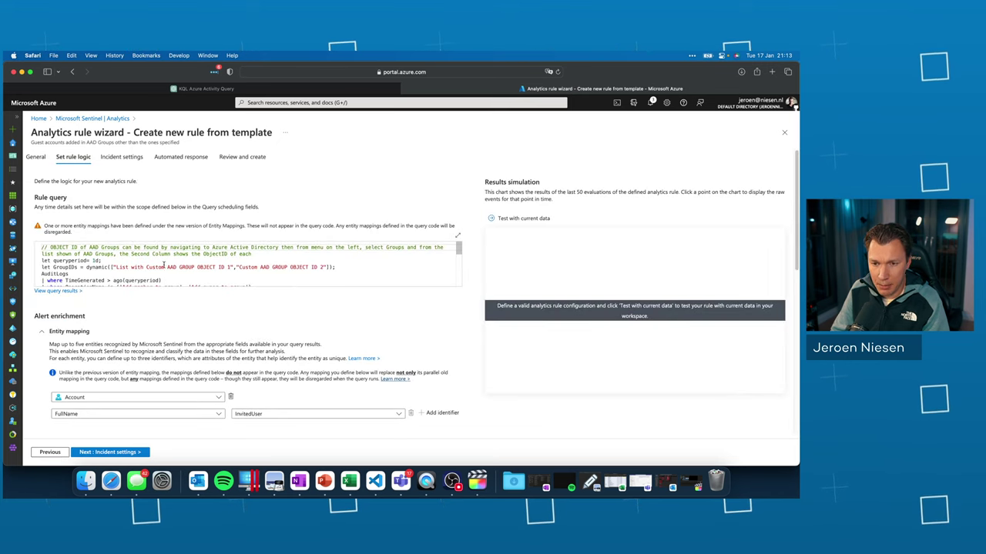
mouse_move(458, 247)
left_mouse_down()
mouse_move(454, 267)
mouse_move(458, 247)
left_mouse_up()
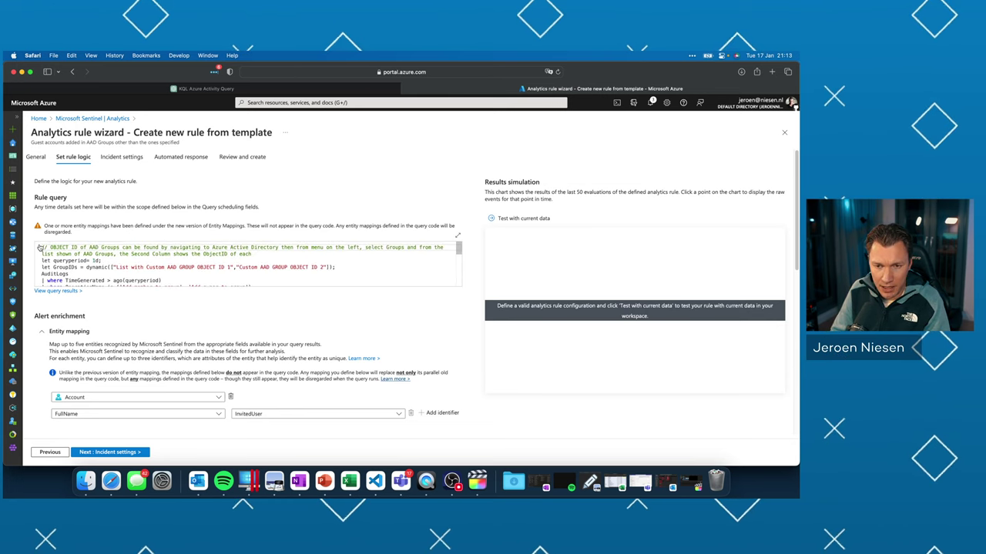
left_click(174, 252)
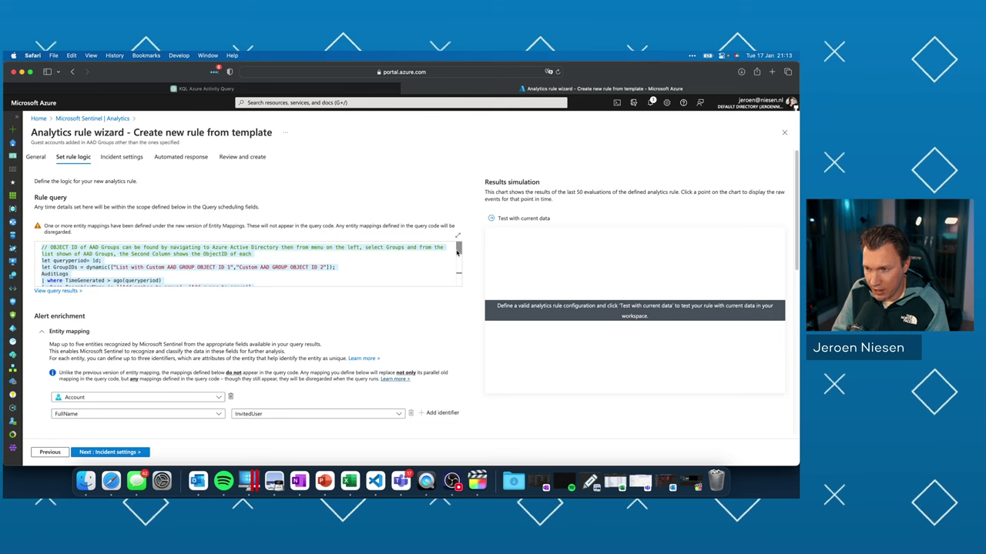
- Switch to ChatGPT and send "Can you explain the following KQL query?" followed by the copied guest accounts rule query
left_click(252, 91)
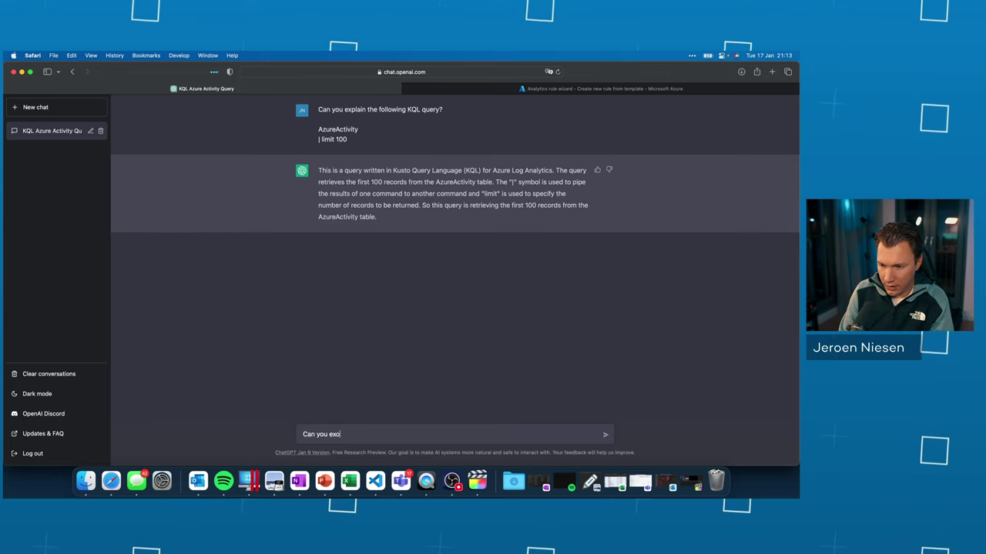
type("ain.")
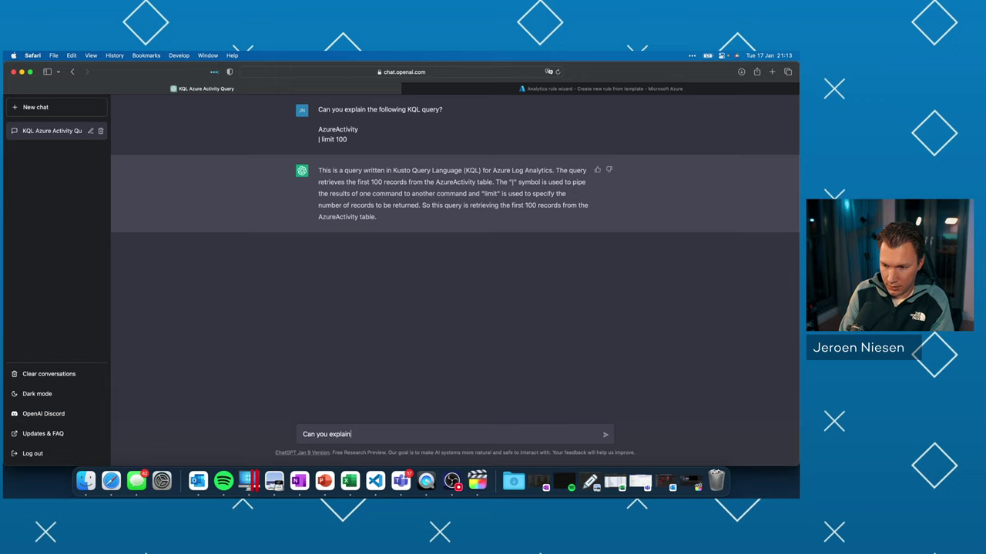
key("BackSpace")
key("BackSpace")
type("the followin")
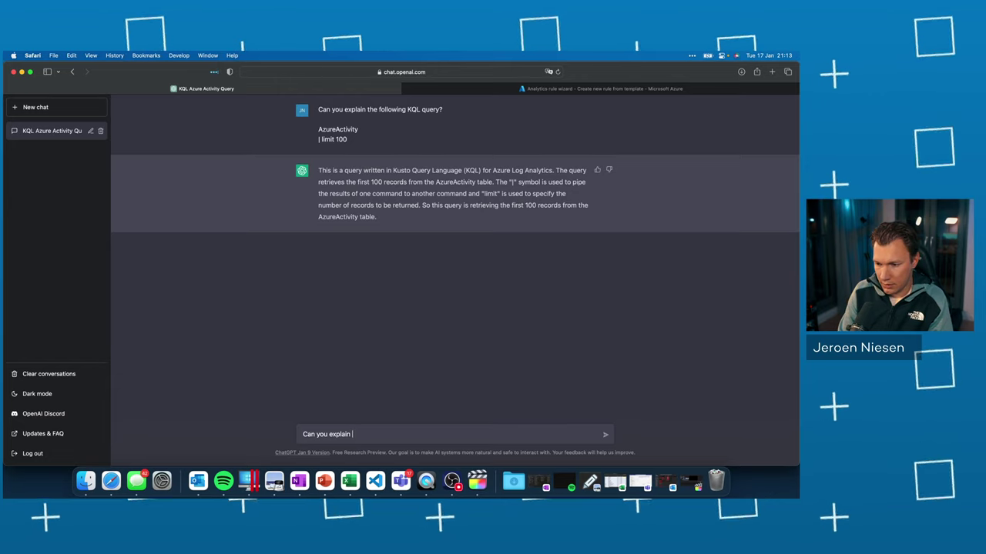
type("g KQL")
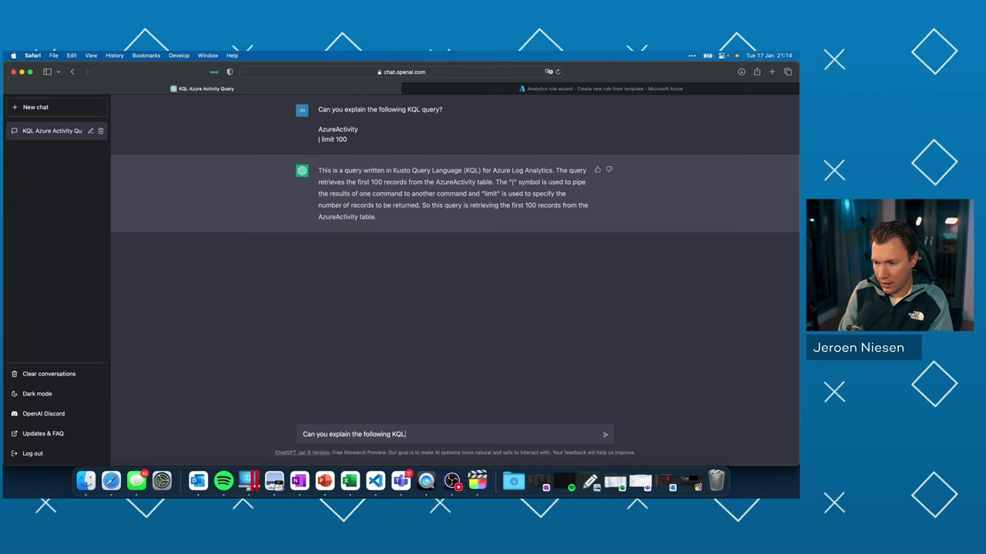
type(" query?")
key("shift+Return")
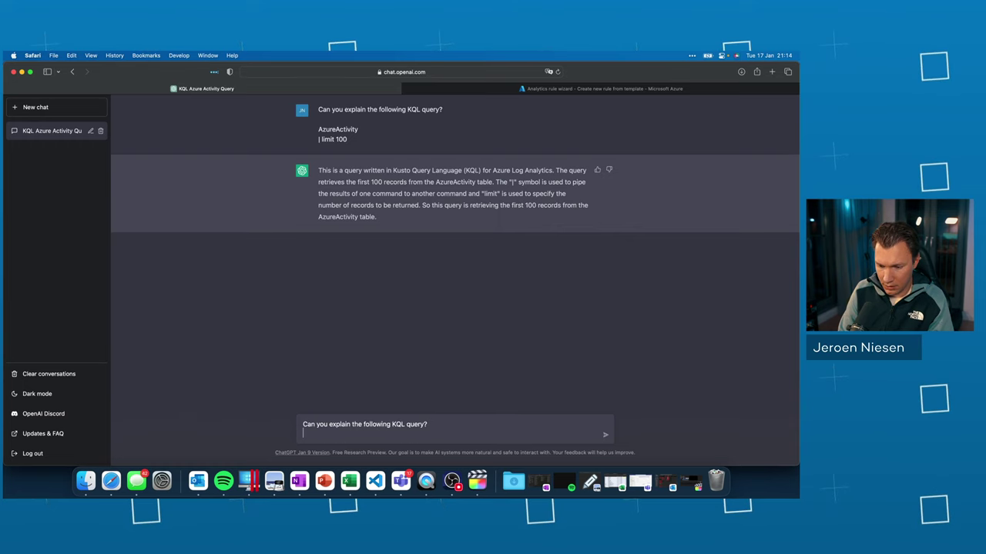
key("super+v")
key("Return")
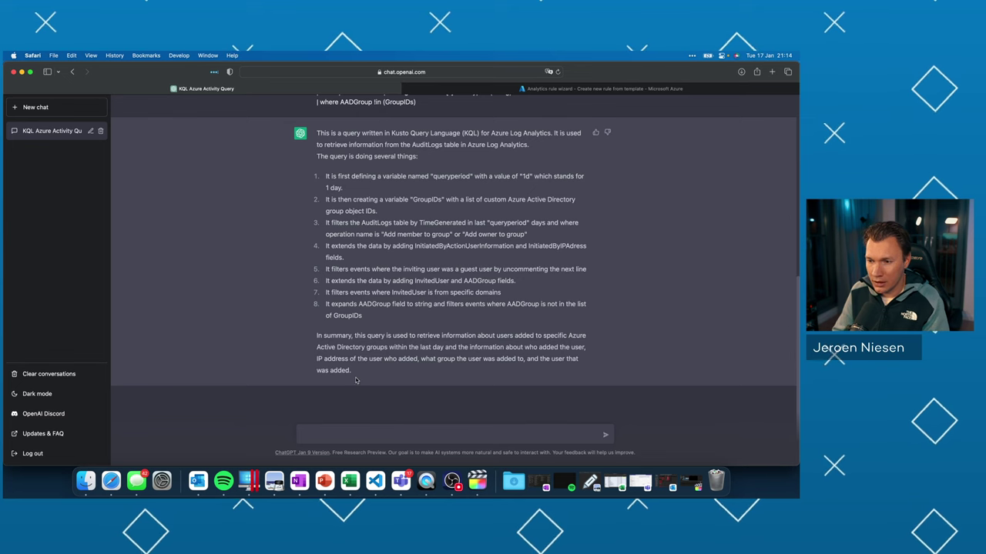
- Back in Microsoft Sentinel Analytics, start a rule from the "Email access via active sync" template and copy its whole rule query
left_click(425, 93)
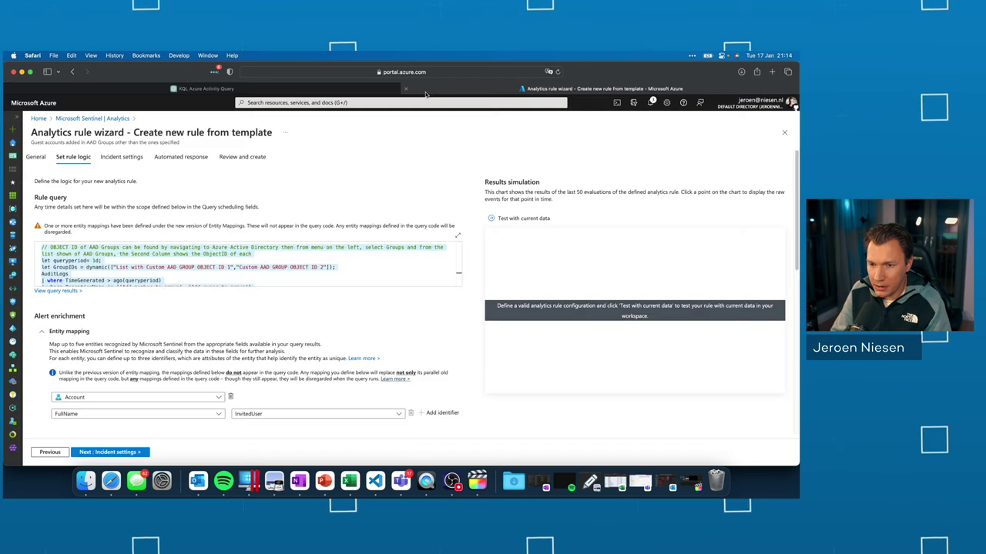
left_click(75, 121)
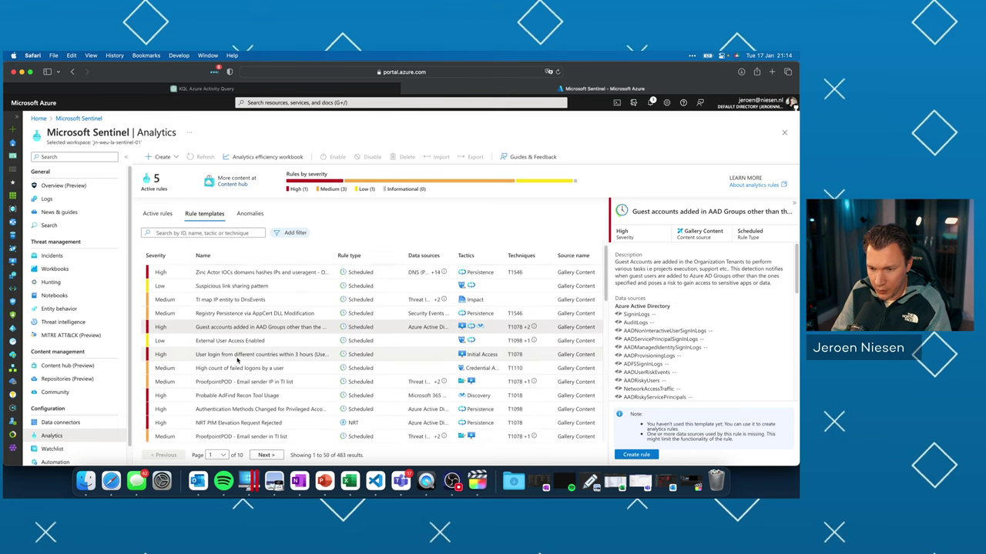
scroll(237, 359, "down", 10)
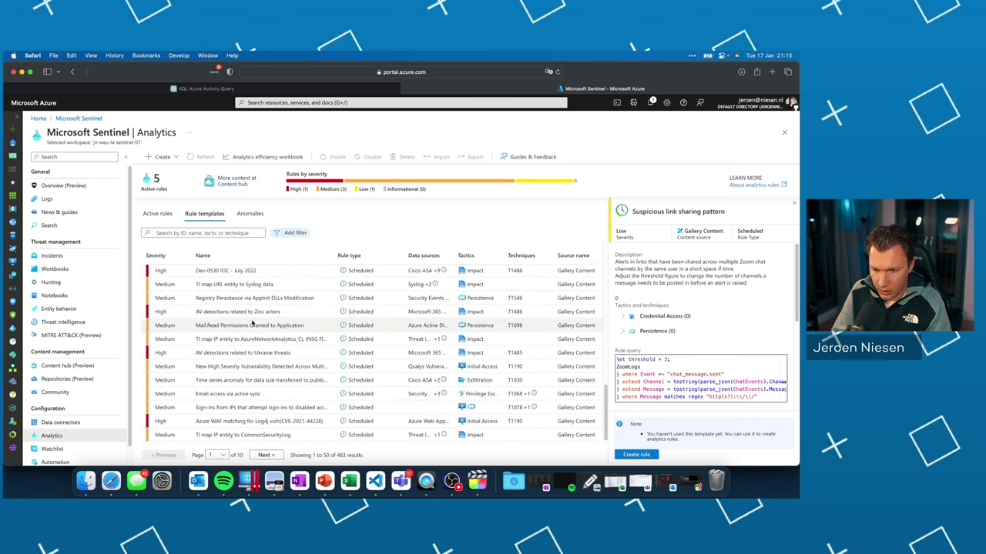
left_click(308, 393)
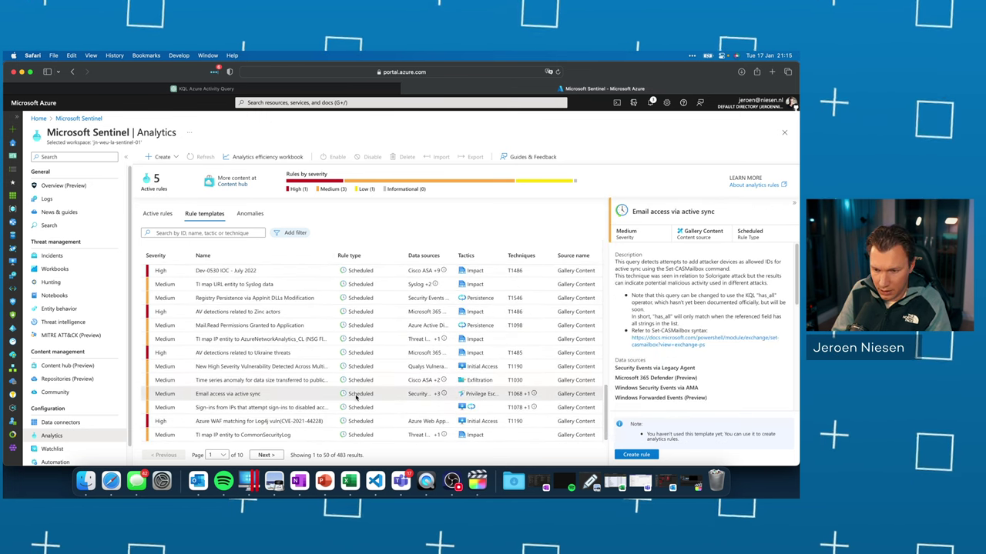
left_click(642, 455)
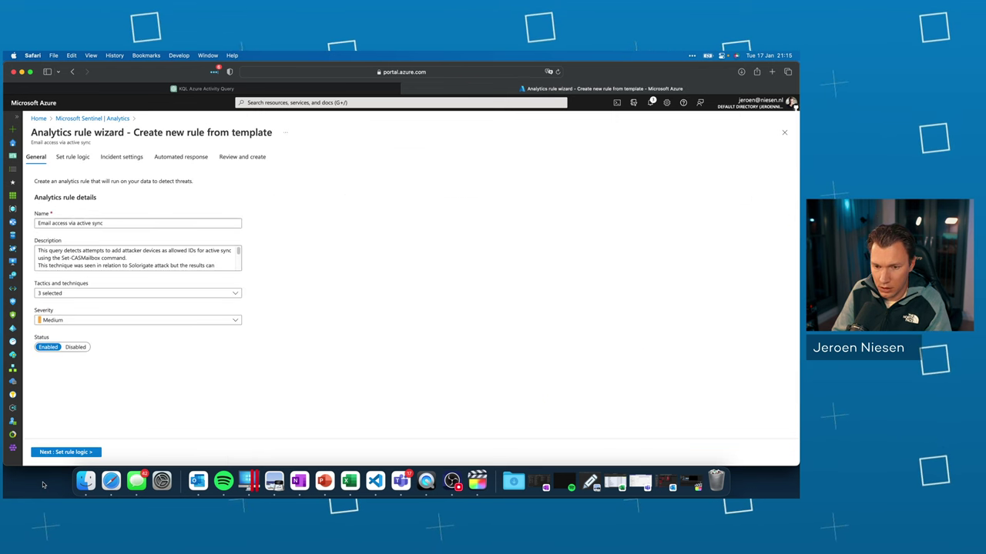
left_click(75, 452)
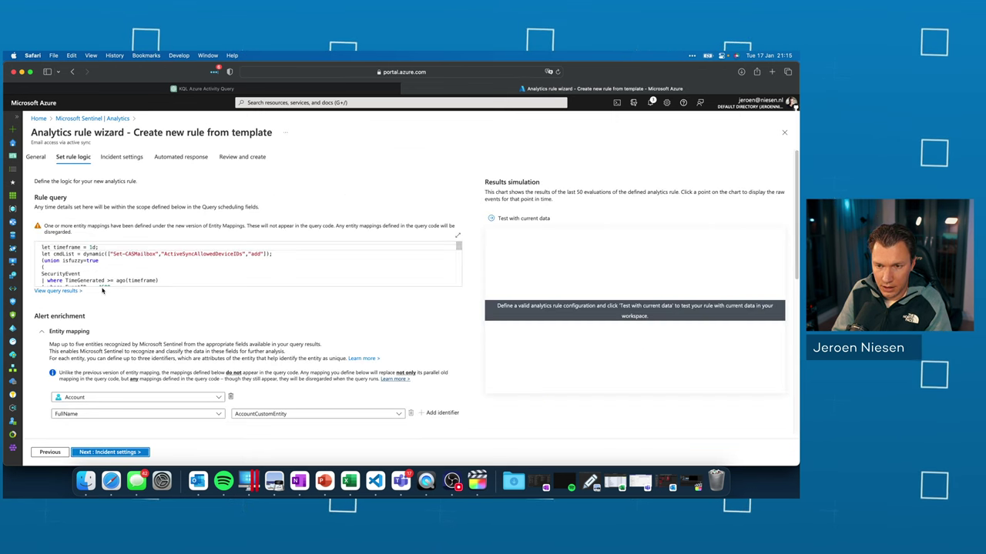
left_click(134, 267)
key("super+a")
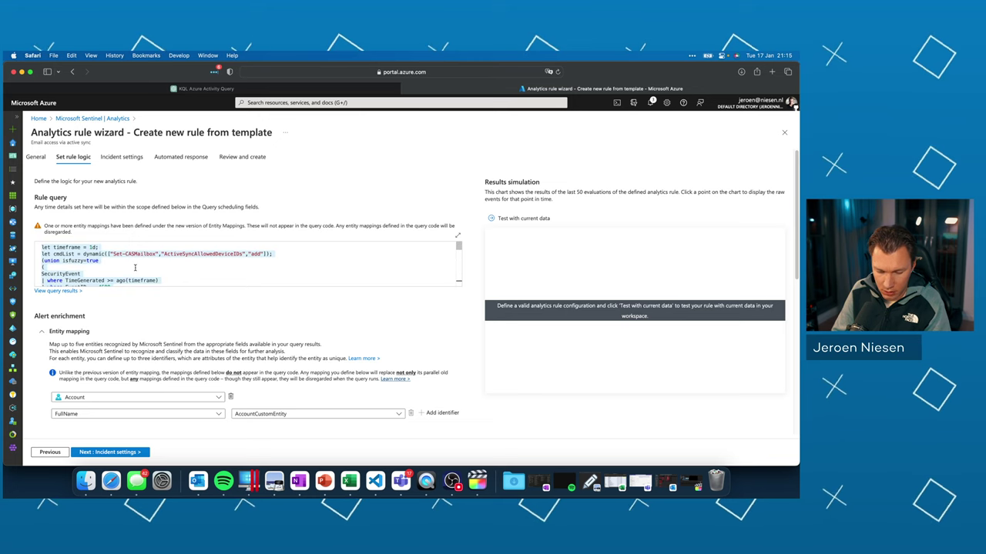
- Return to ChatGPT and send "Can you explain the following KQL query?" followed by the copied active sync rule query
left_click(205, 89)
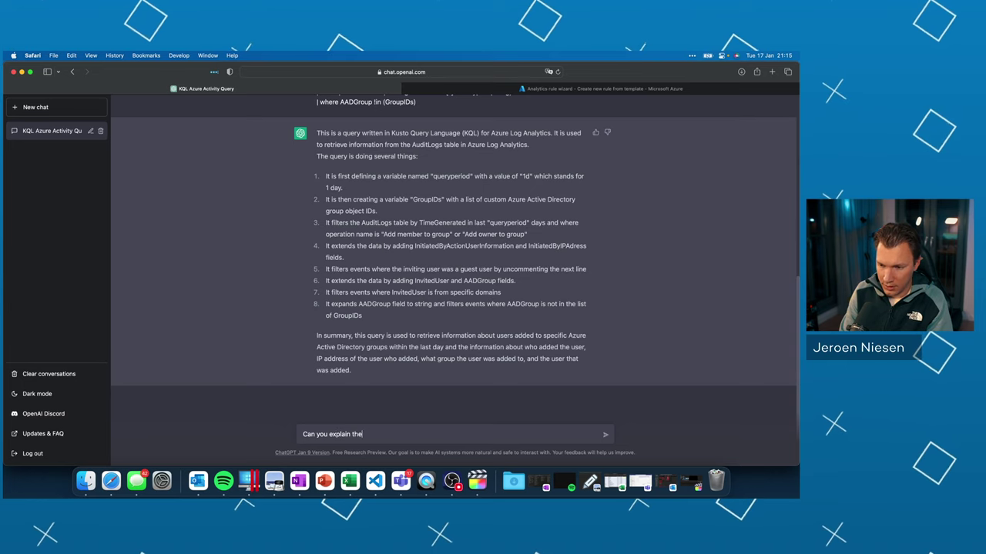
type("following KQL qu")
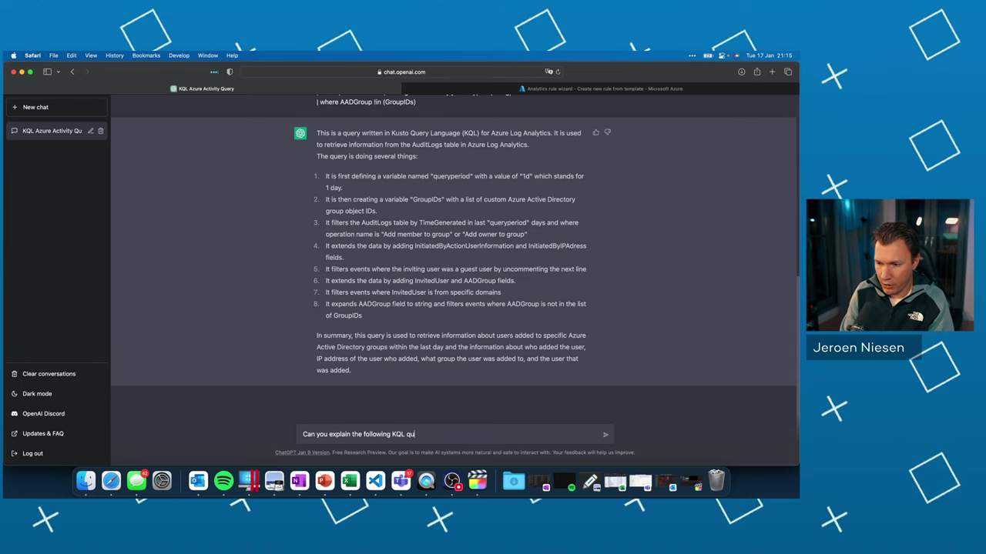
type("ery?")
key("shift+Return")
key("super+v")
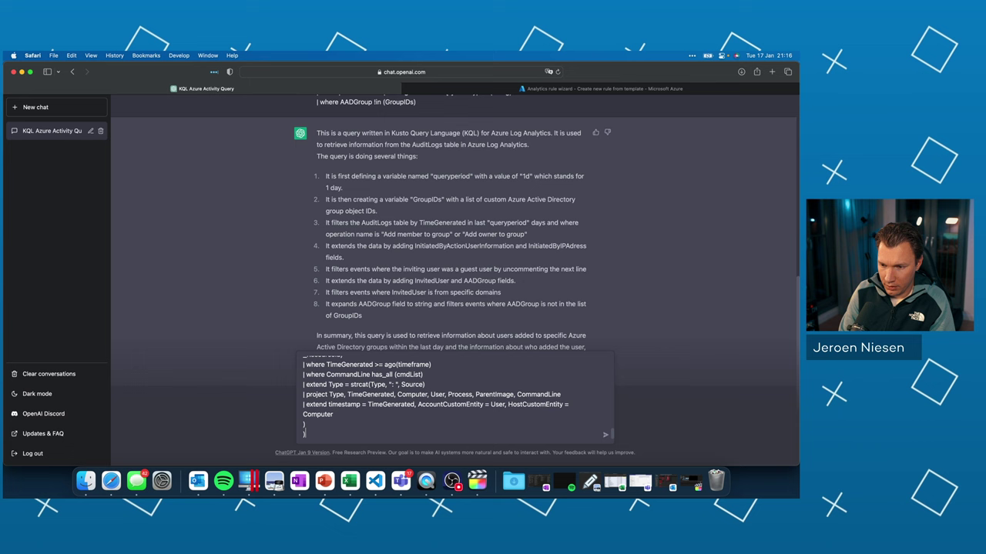
key("Return")
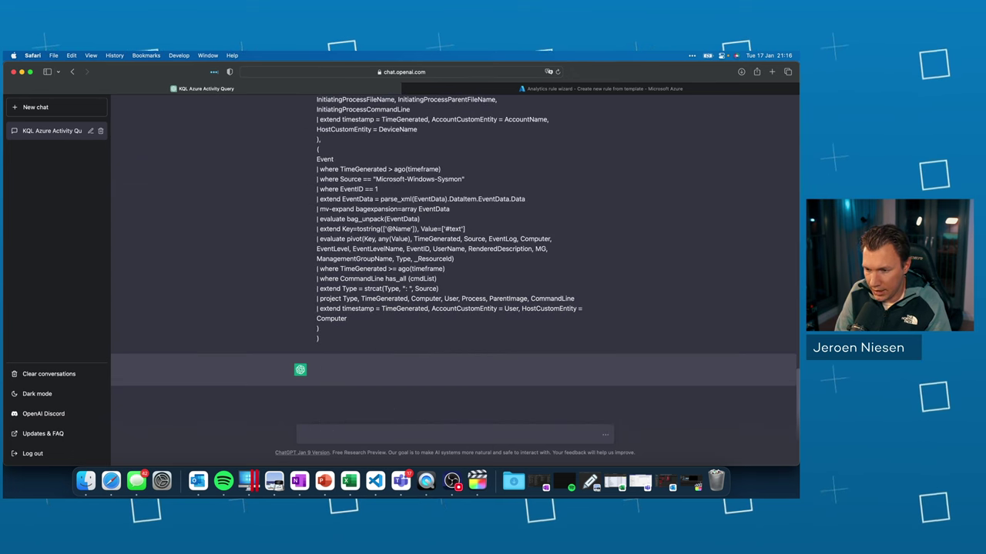